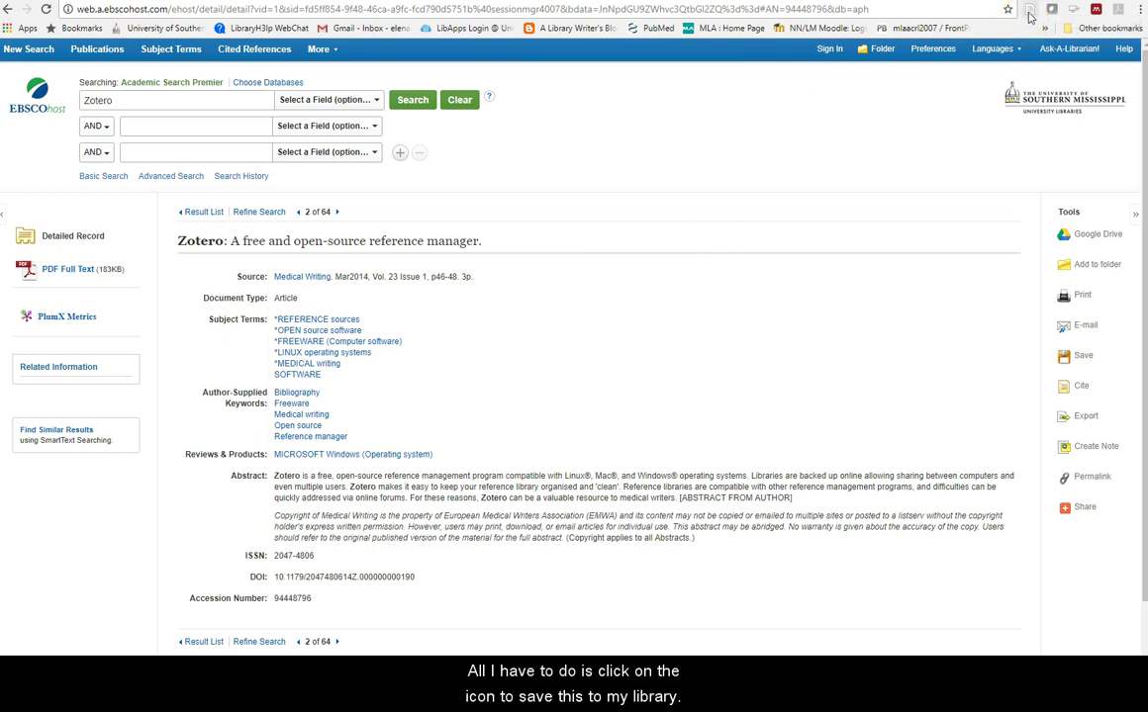
- Save the EBSCOhost record with its metadata and full text through the Zotero Connector
click(1029, 12)
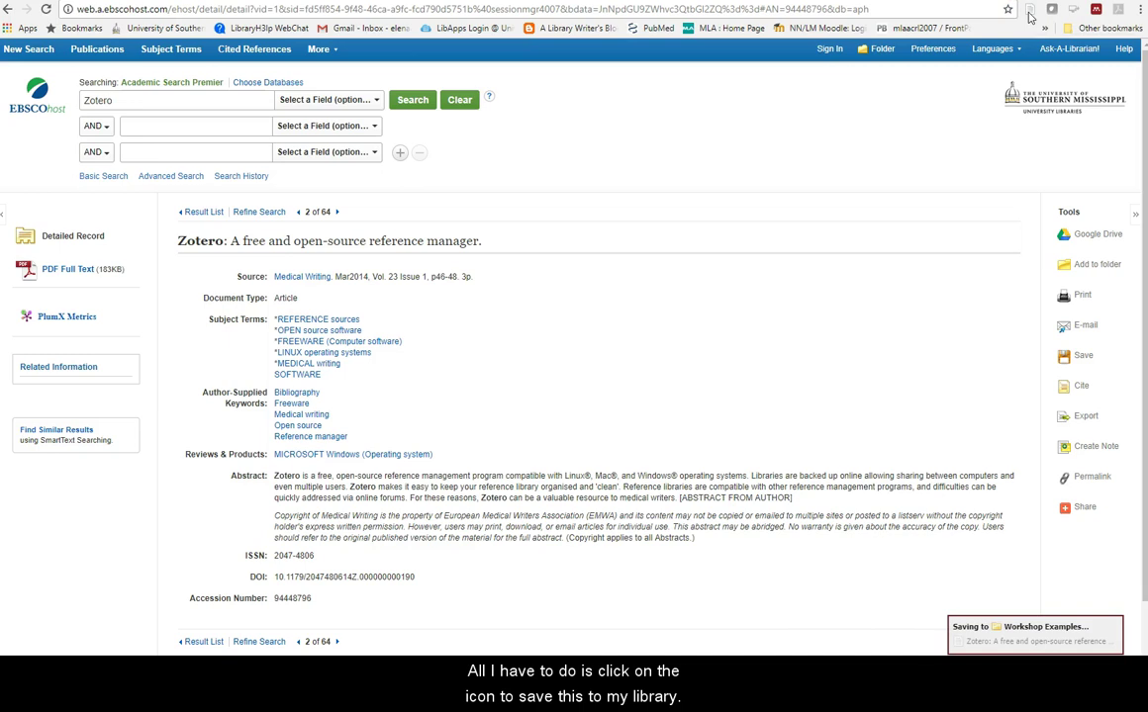
mouse_move(995, 48)
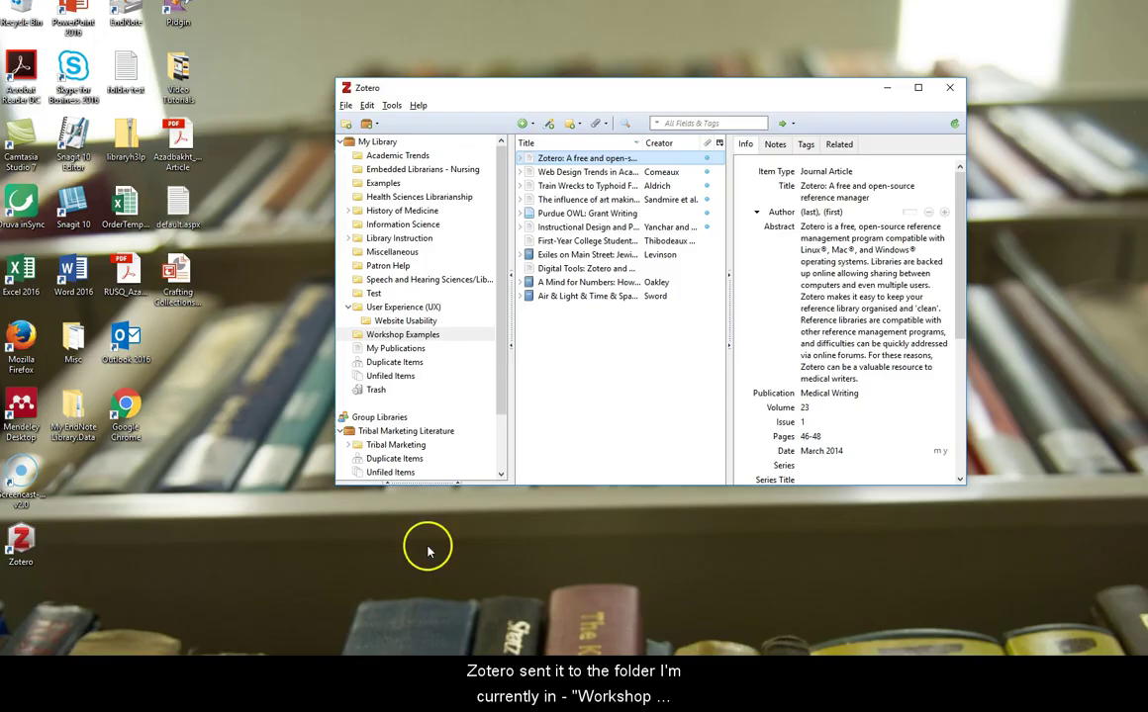
- File the Zotero article into the Test collection and confirm it appears there
click(629, 159)
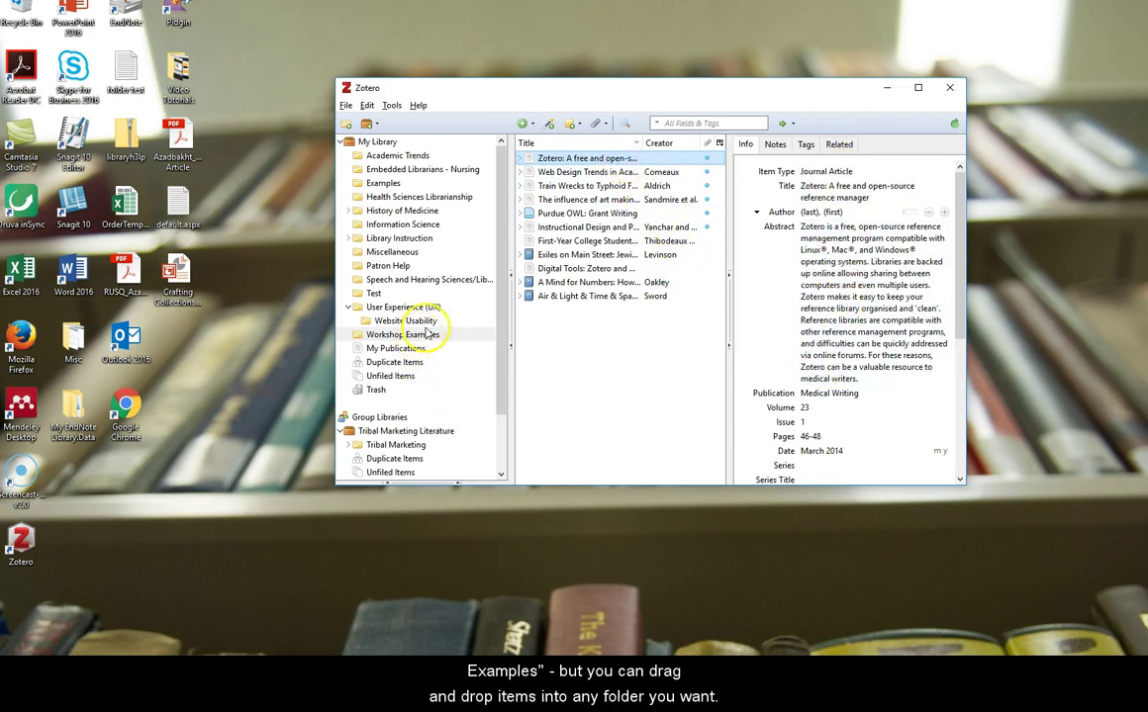
drag(592, 161, 390, 294)
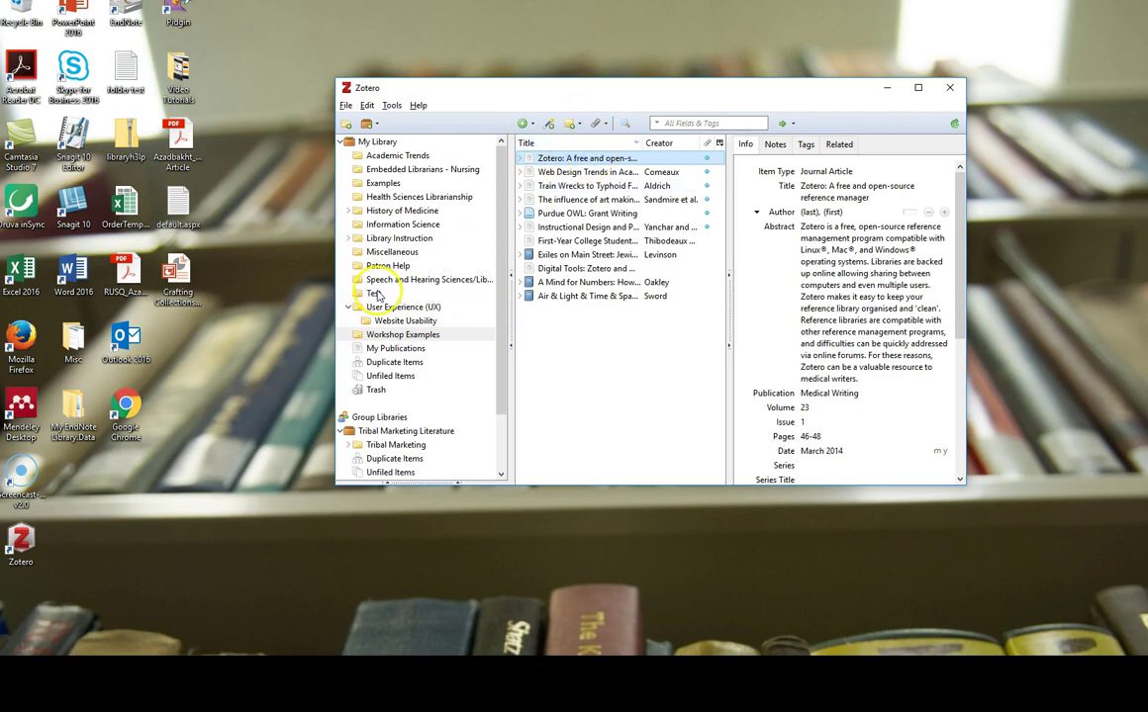
click(374, 293)
click(577, 161)
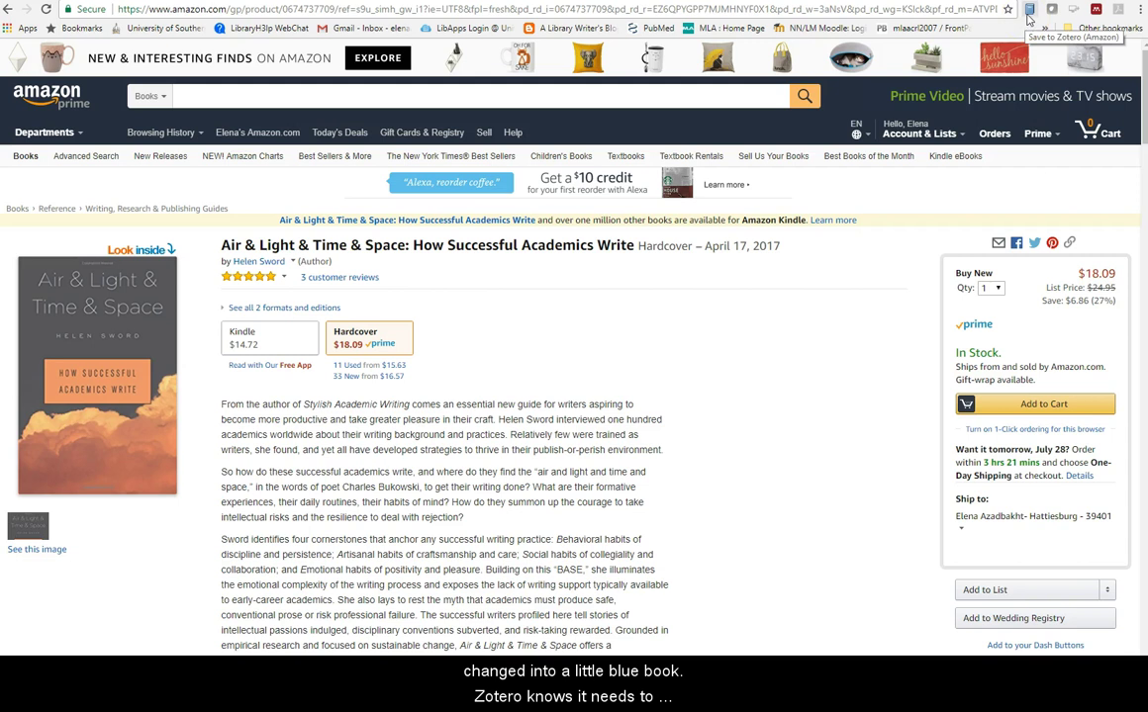
- Capture the Amazon page as a Book item by Helen Sword and return to Zotero
click(1029, 15)
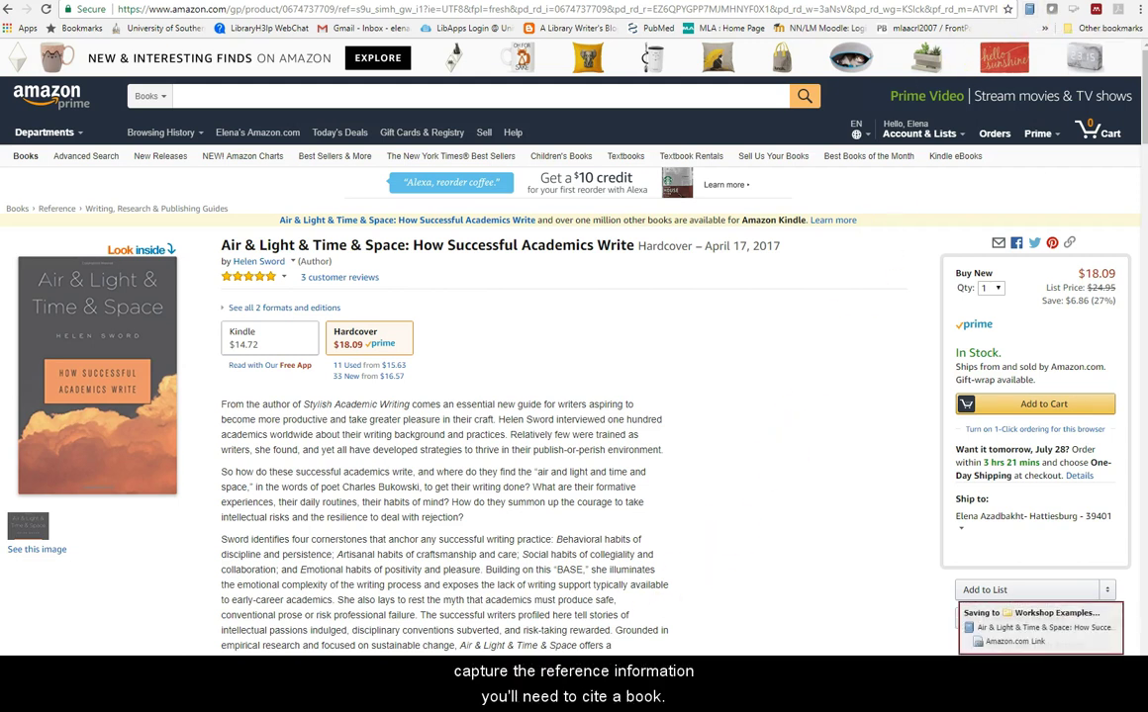
key(alt+Tab)
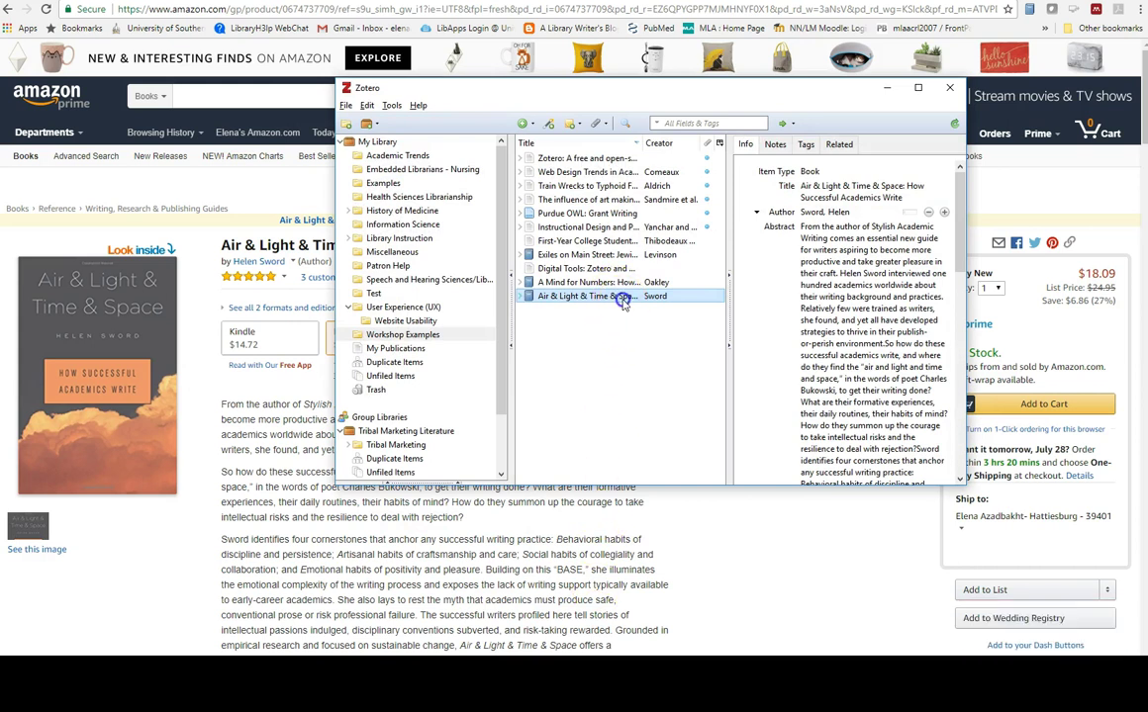
- Leave the book's abstract unchanged and display the Purdue OWL: Grant Writing Web Page item
click(827, 286)
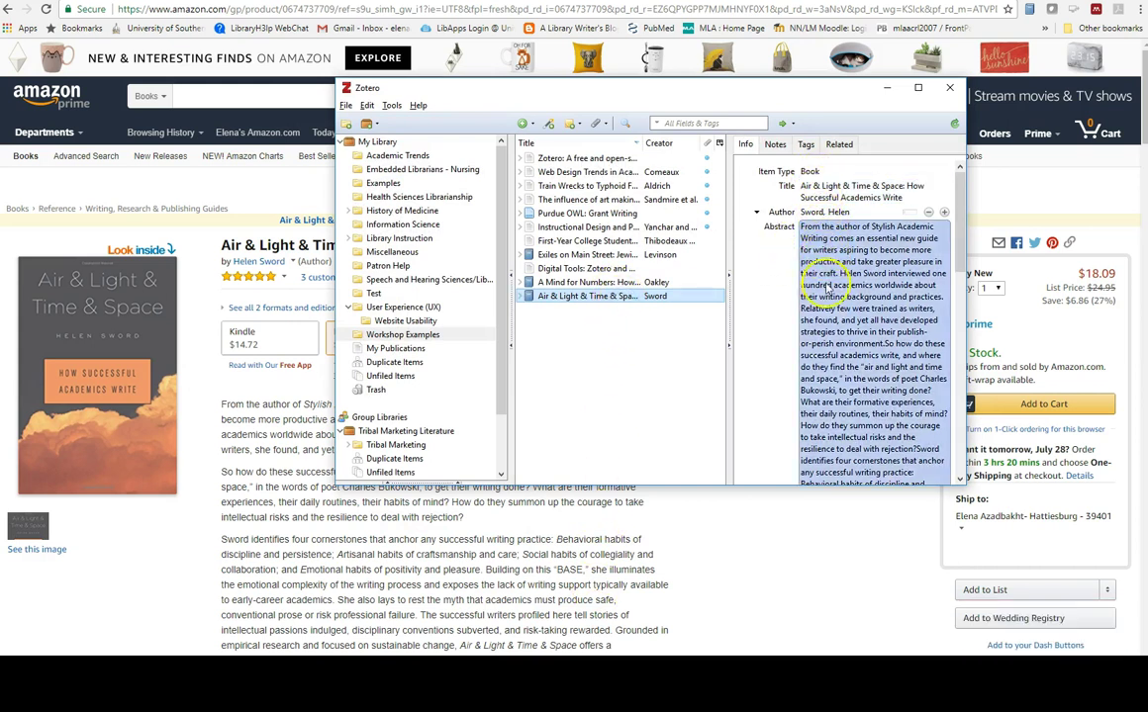
click(569, 424)
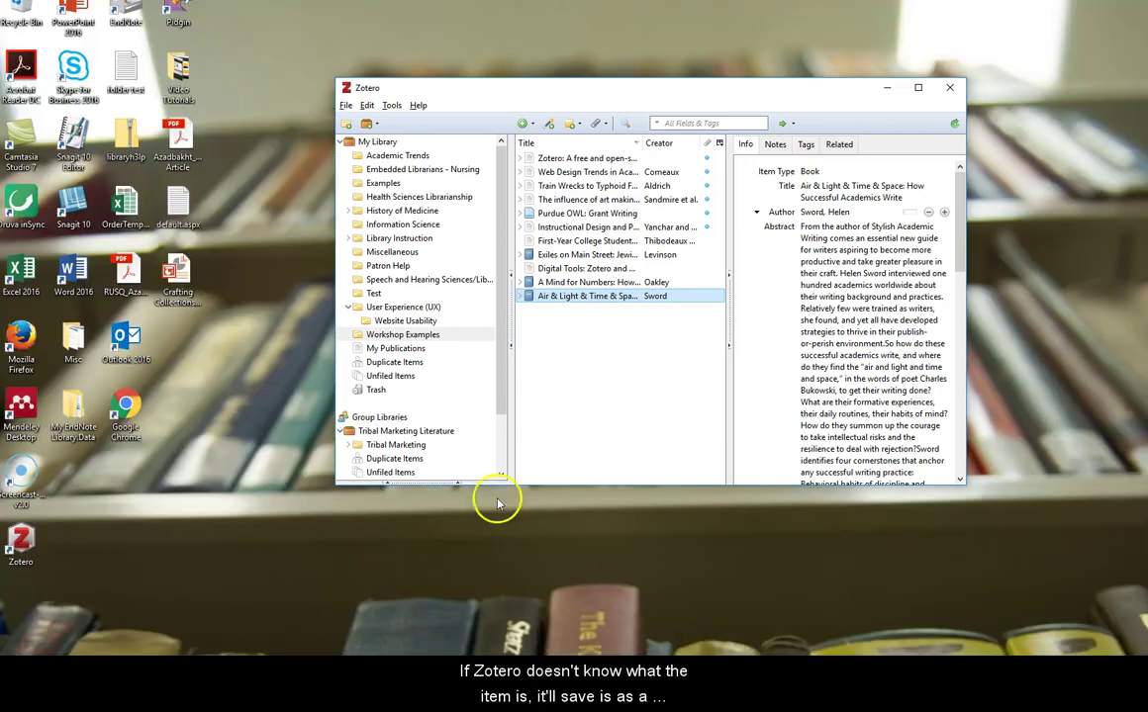
click(582, 213)
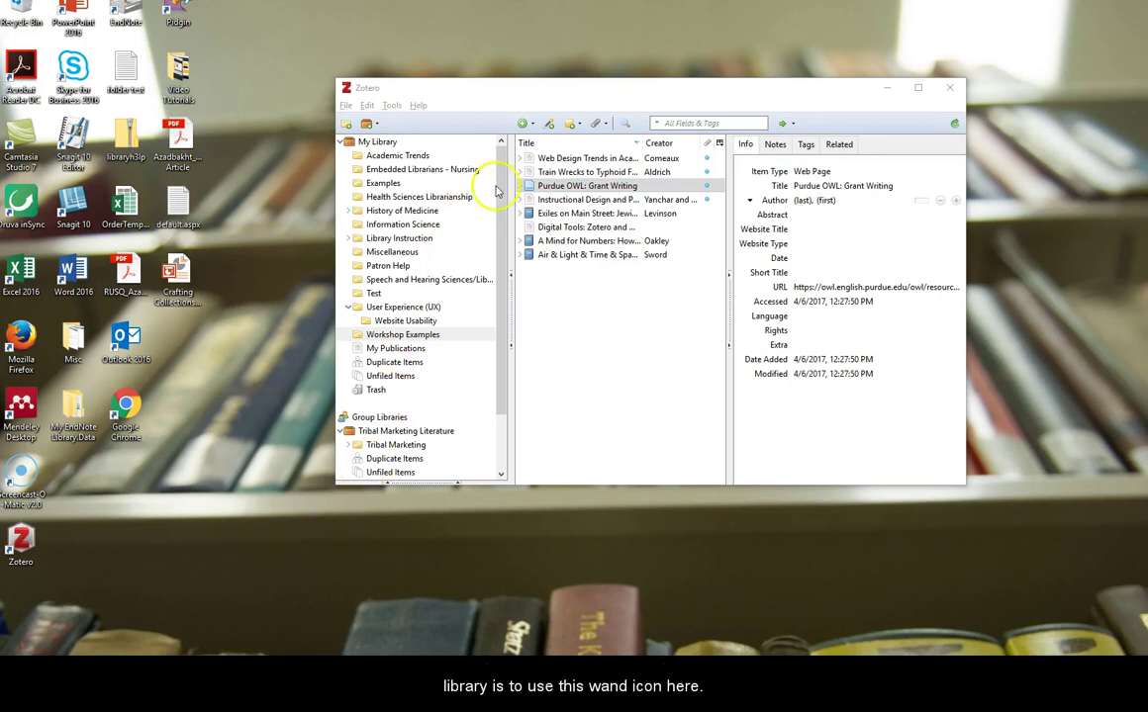
- Add the article by DOI 10.1177/1932202X16676860 and check its recorded DOI value
click(549, 125)
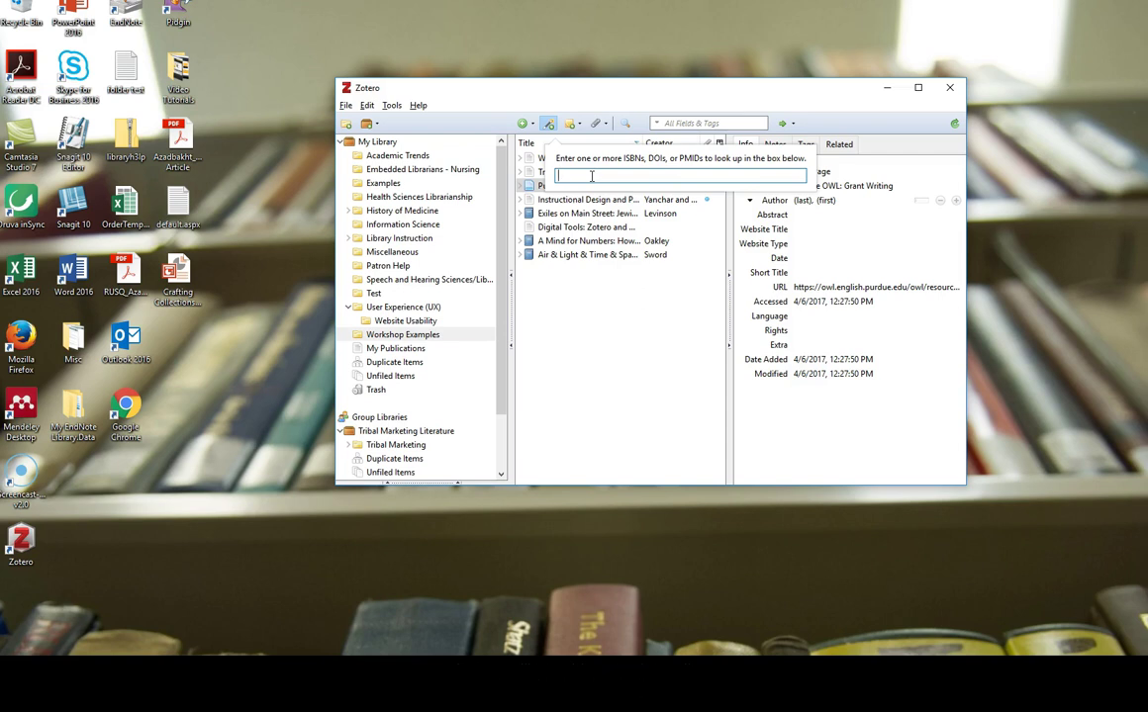
text(10.1177/1932202X16676860)
key(Return)
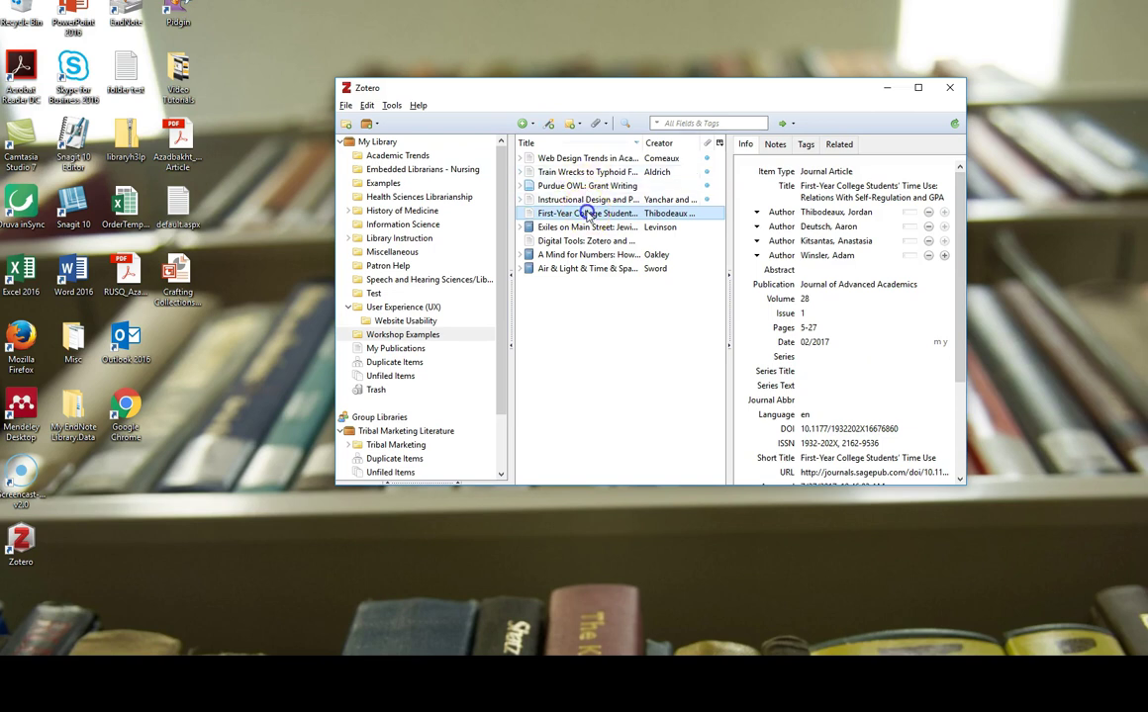
click(817, 430)
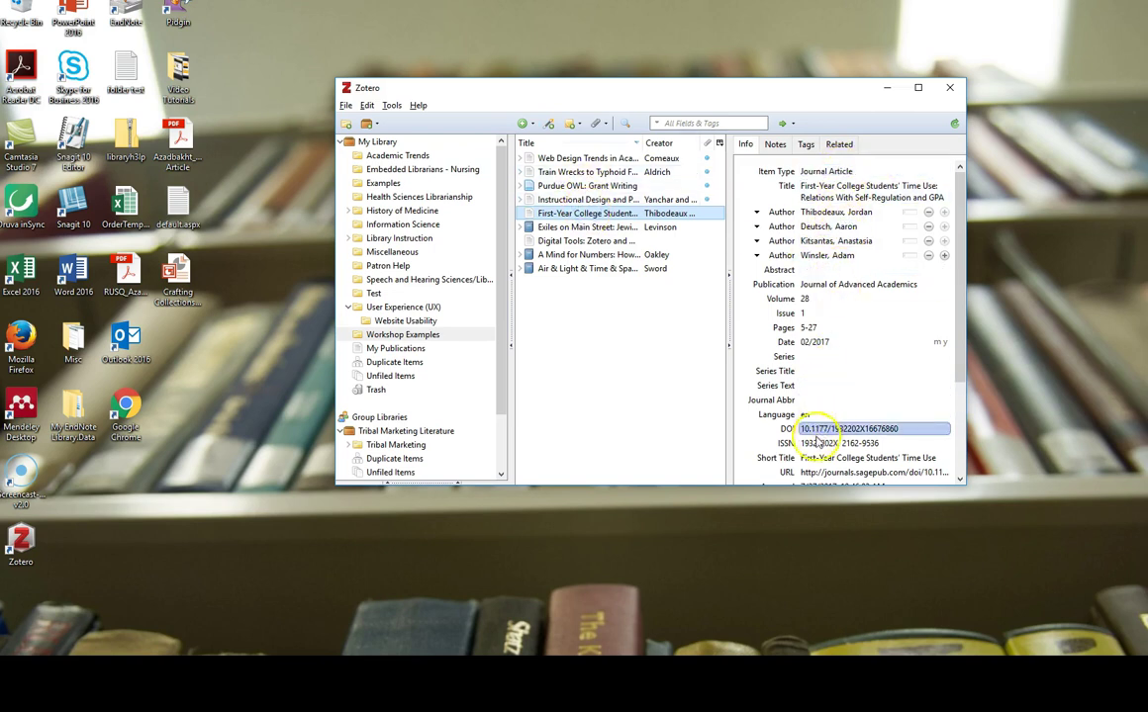
click(740, 425)
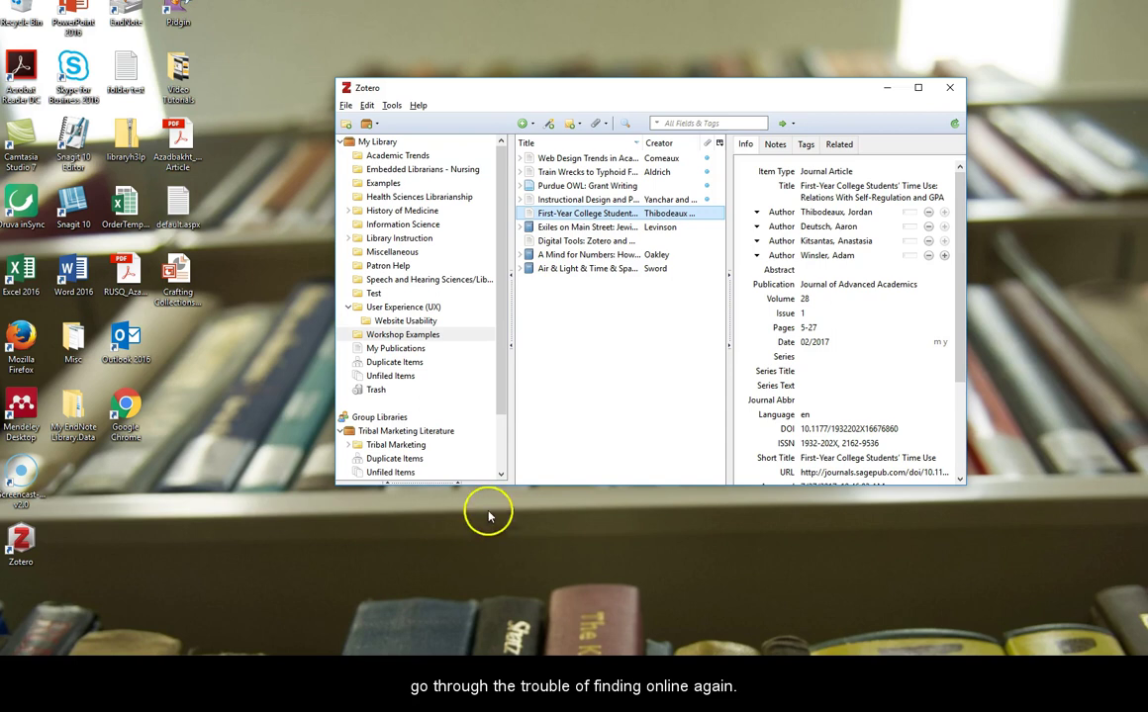
- Link Sandmire et al.pdf from the Articles folder as a standalone file item
click(525, 125)
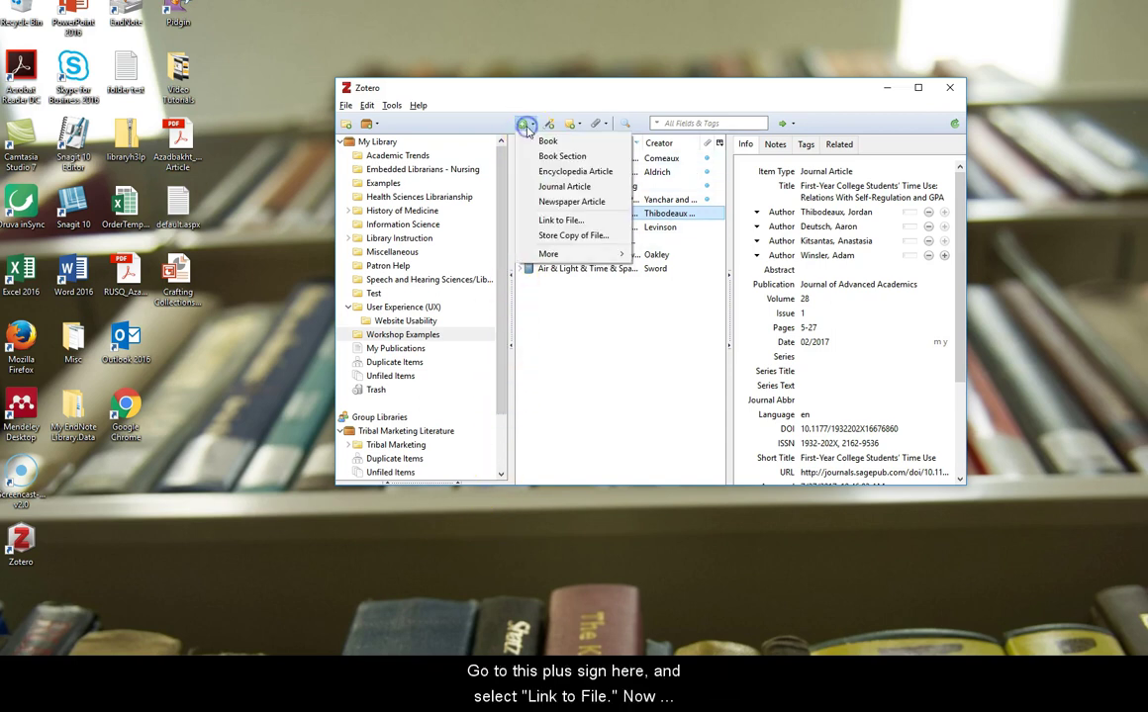
click(544, 221)
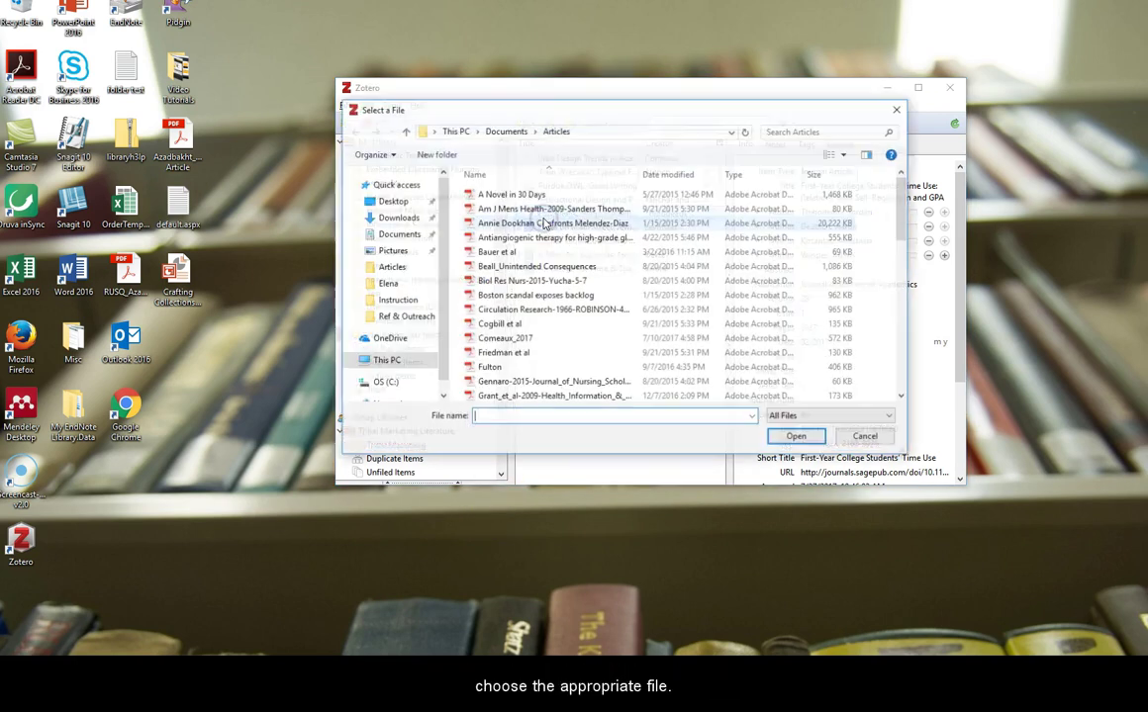
scroll(546, 252, down, 2)
scroll(545, 252, down, 12)
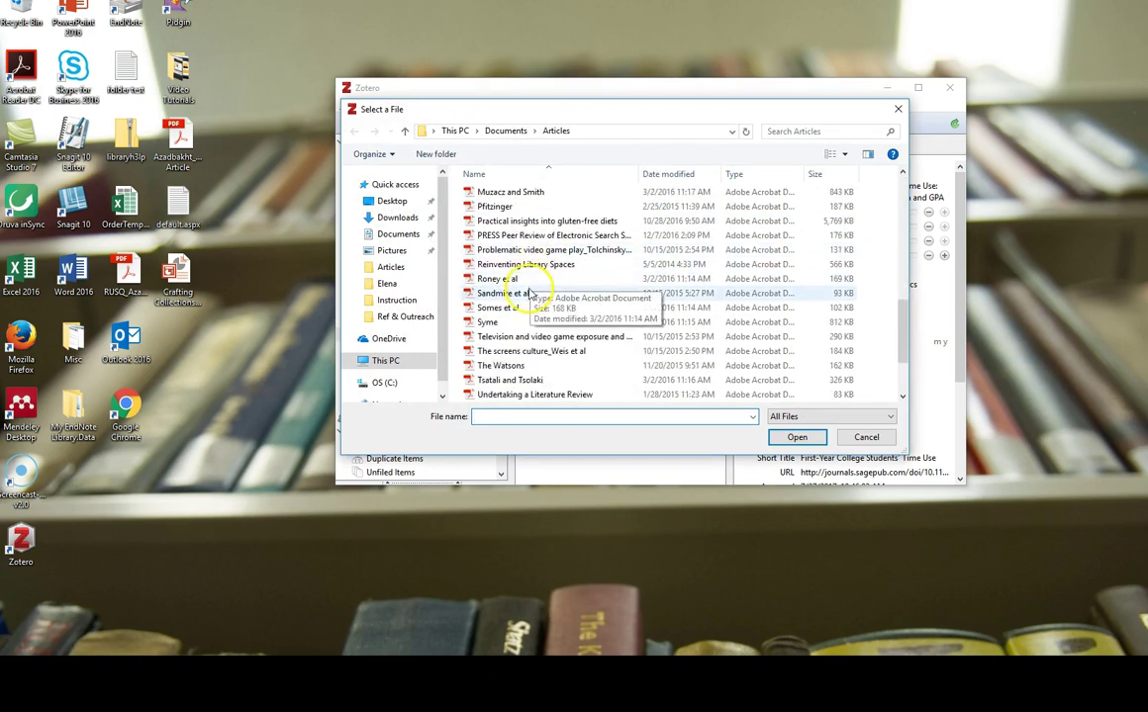
click(525, 293)
click(796, 439)
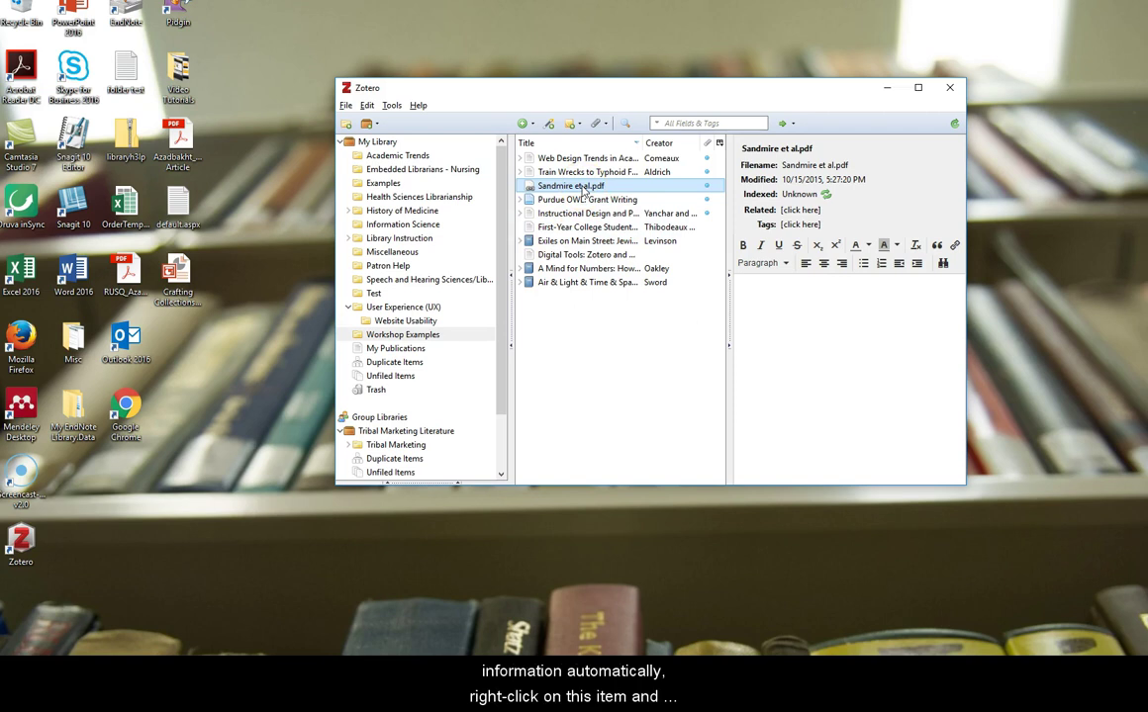
- Retrieve PDF metadata, creating parent article 'The influence of art making on anxiety: A pilot study'
right_click(585, 191)
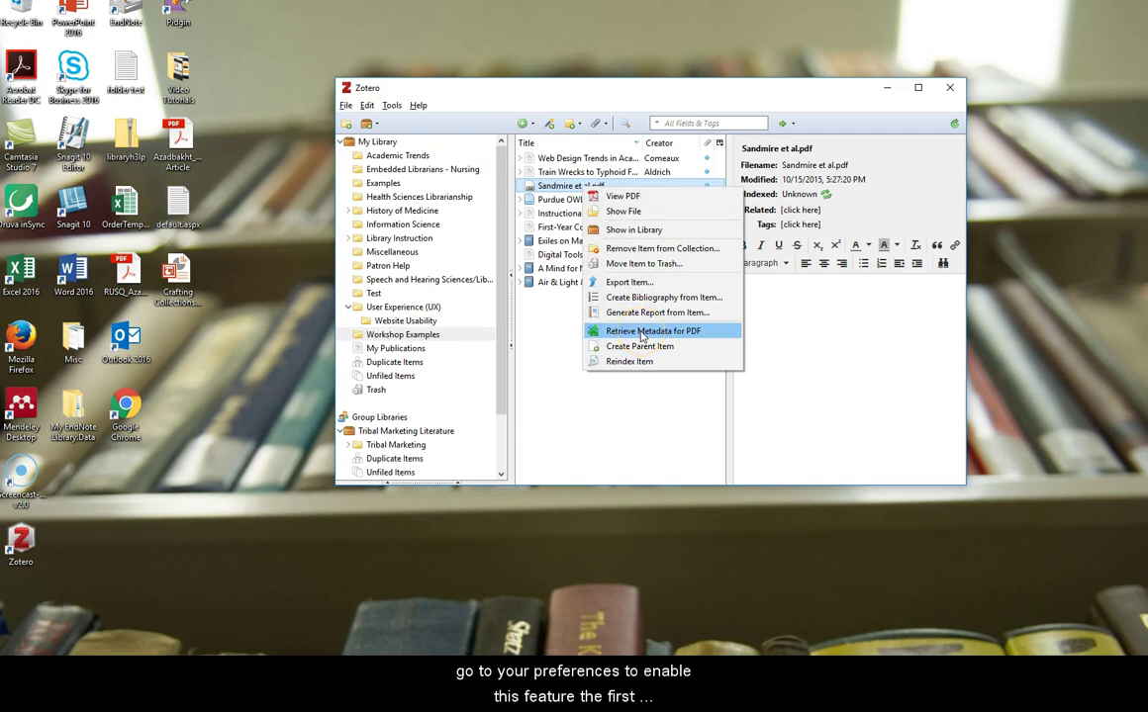
click(641, 332)
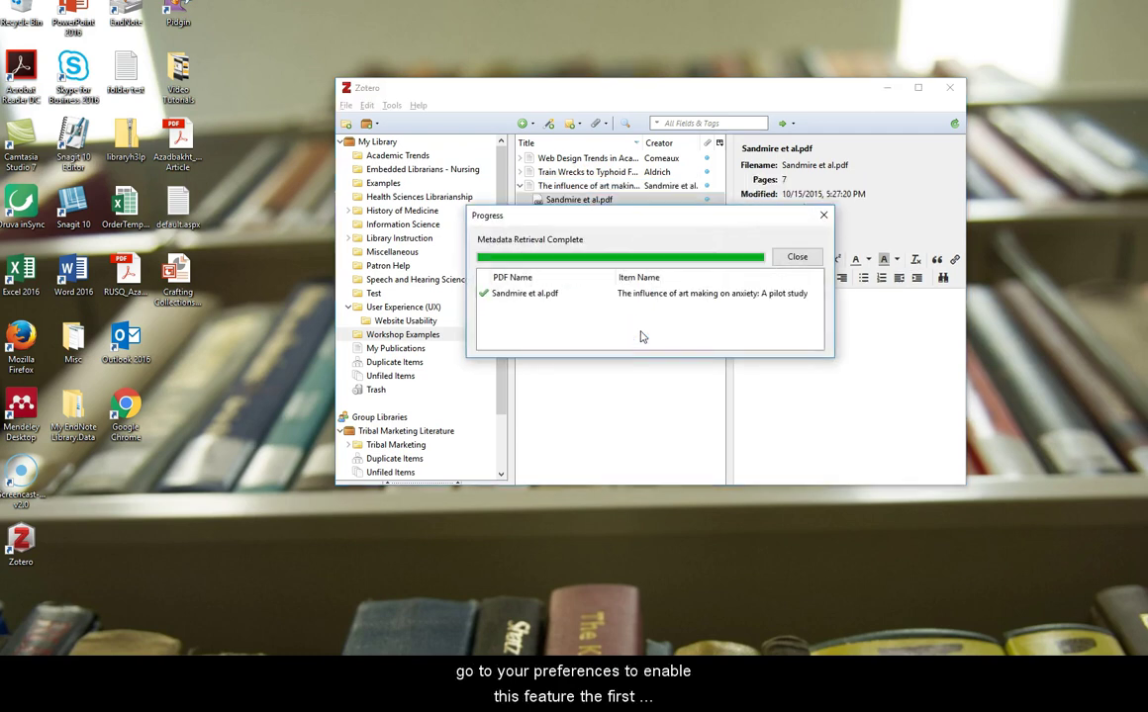
click(644, 294)
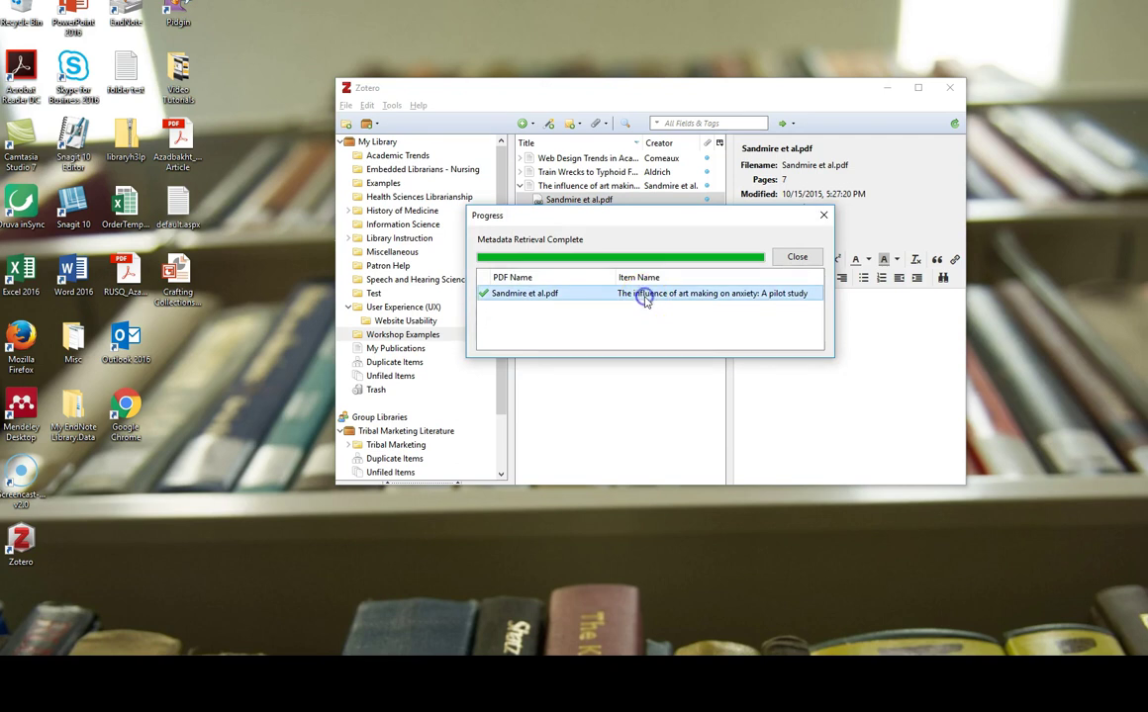
click(798, 261)
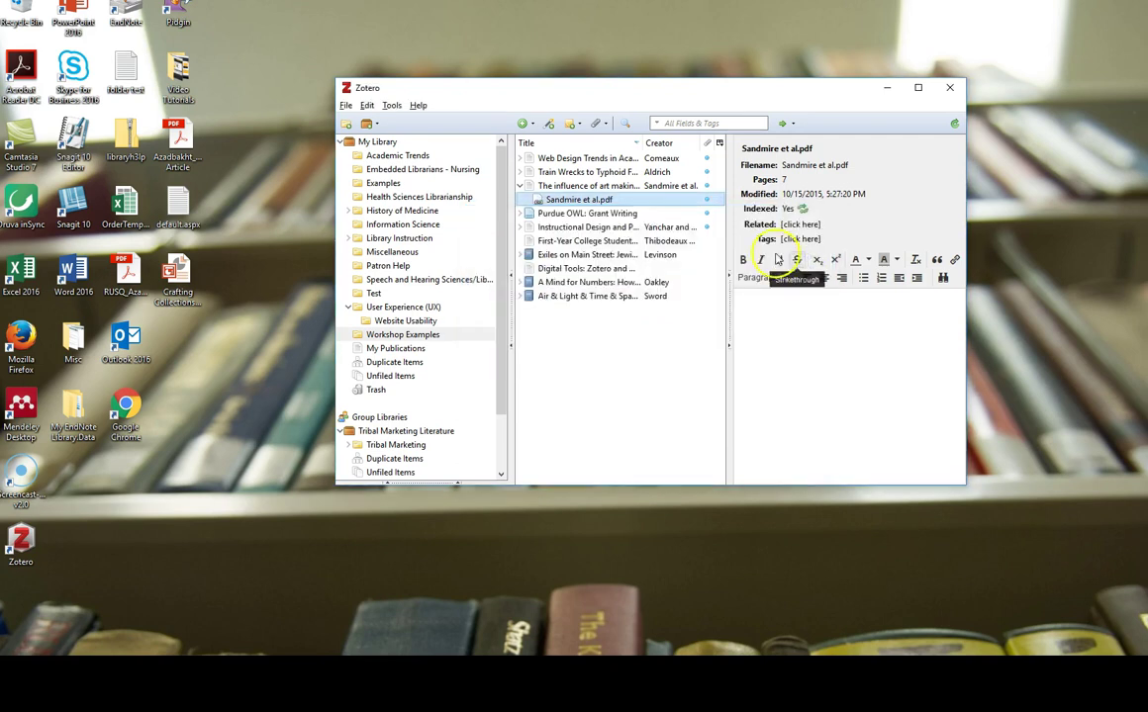
click(633, 186)
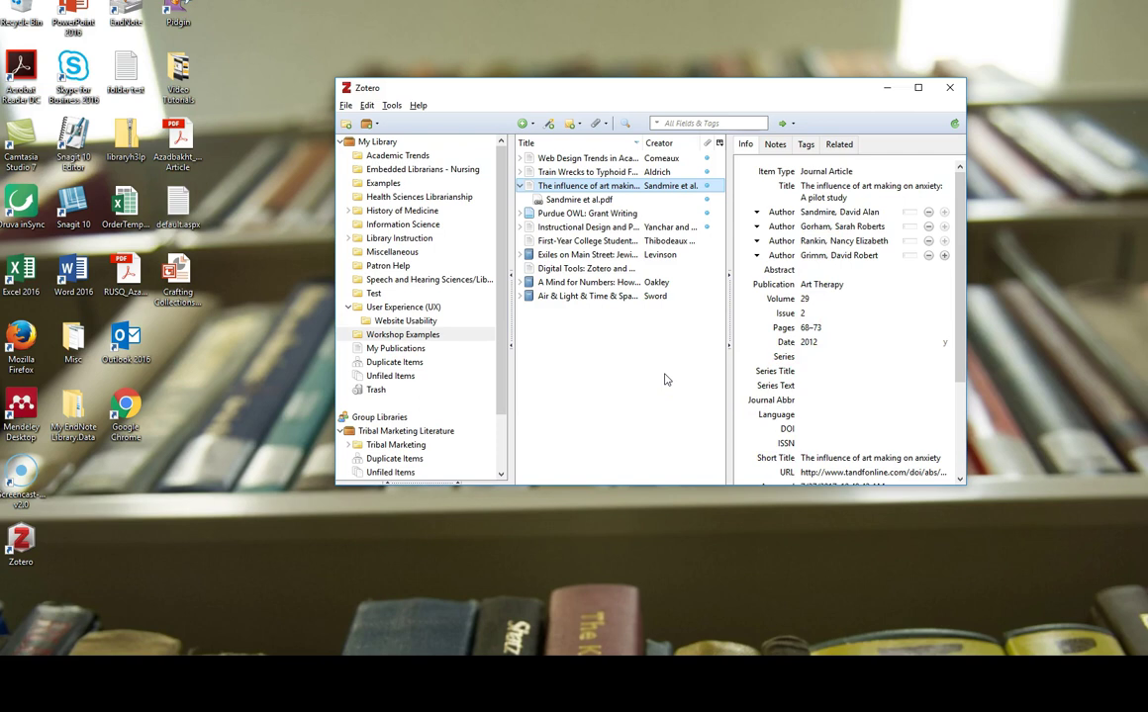
key(Down)
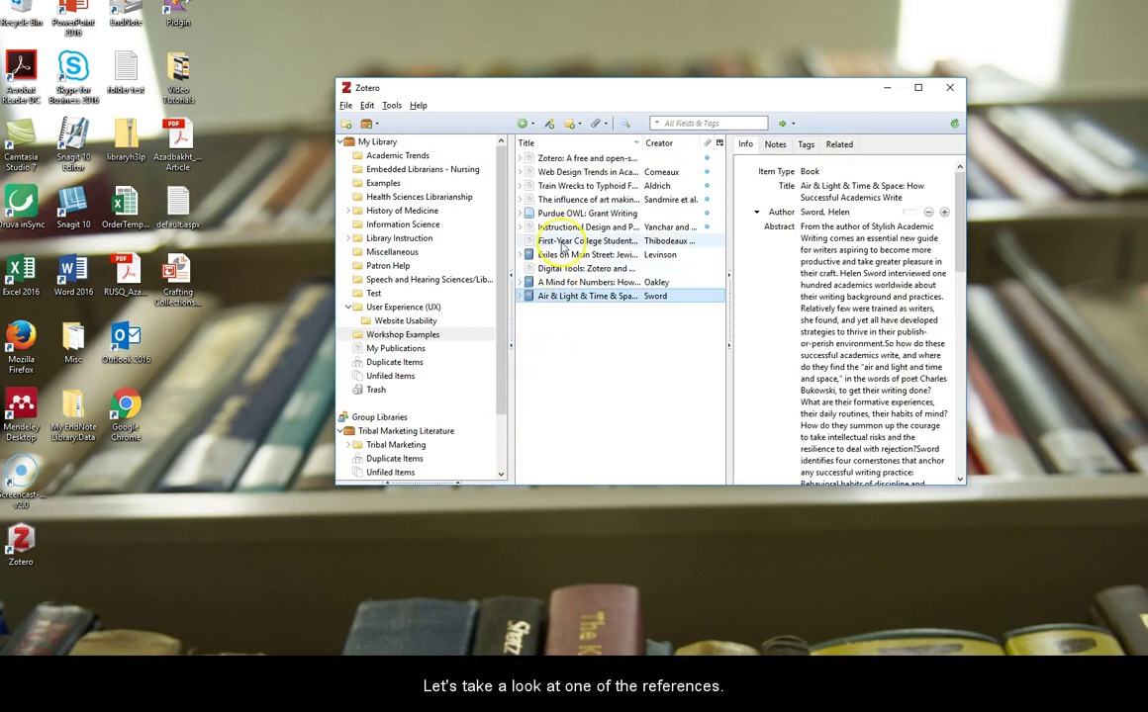
- Review the Instructional Design article's title, notes, 9 tags and info without making changes
click(564, 228)
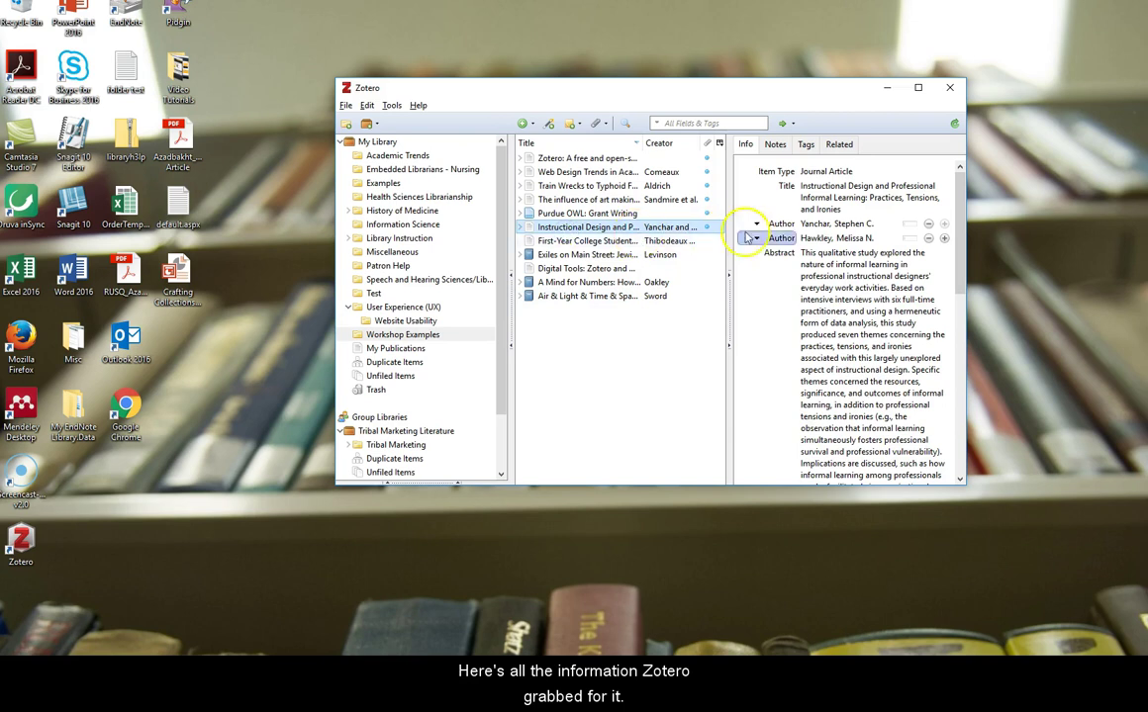
click(817, 188)
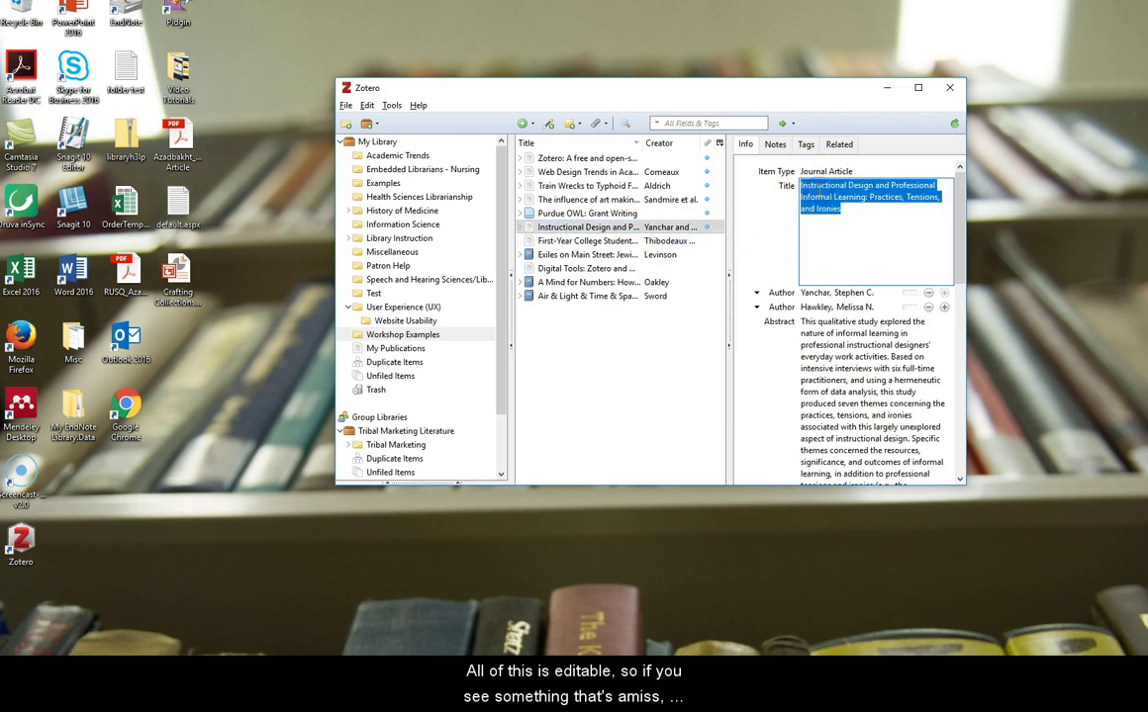
click(756, 226)
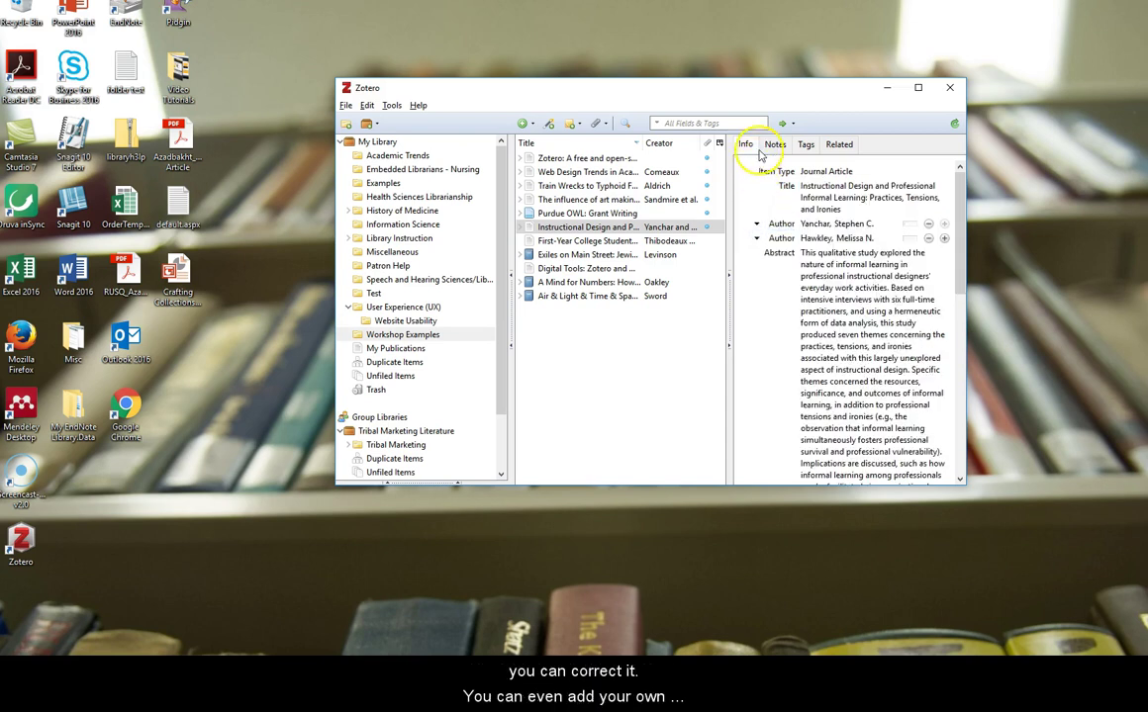
click(773, 146)
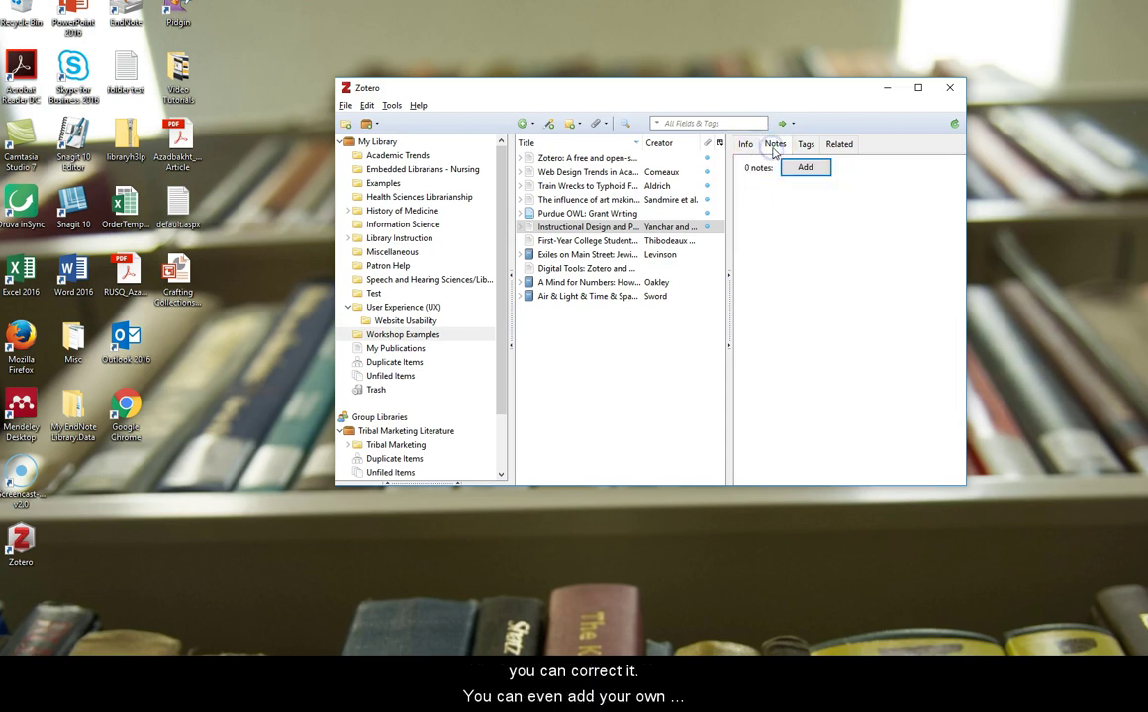
click(805, 146)
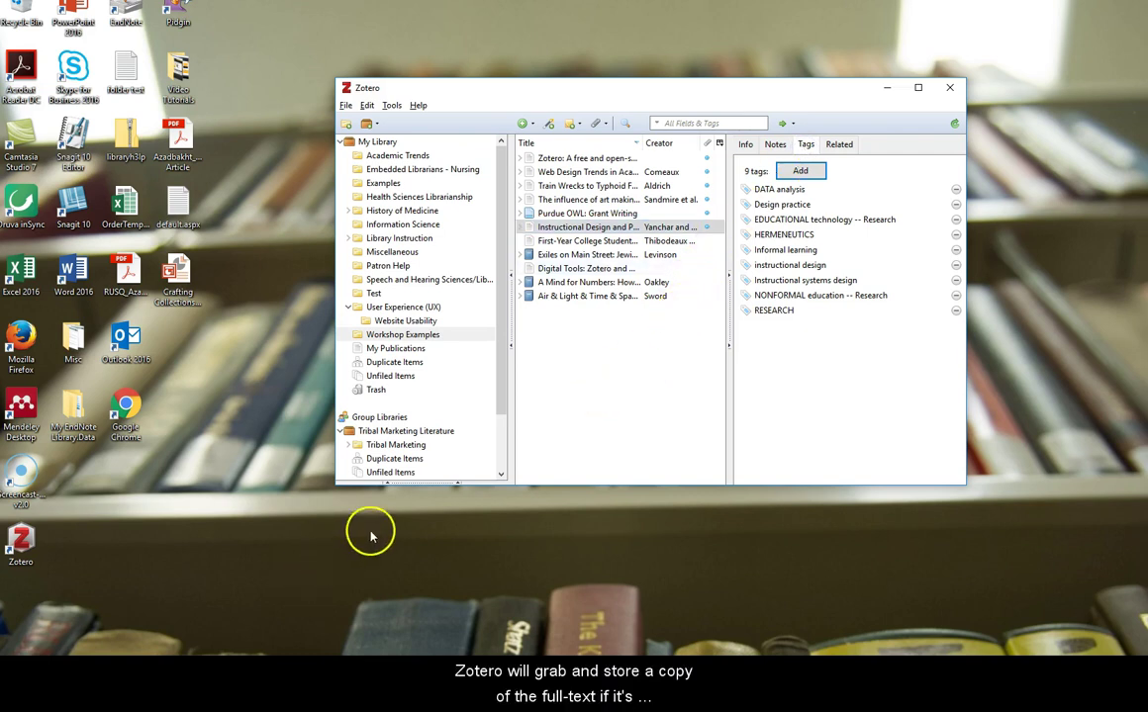
click(745, 144)
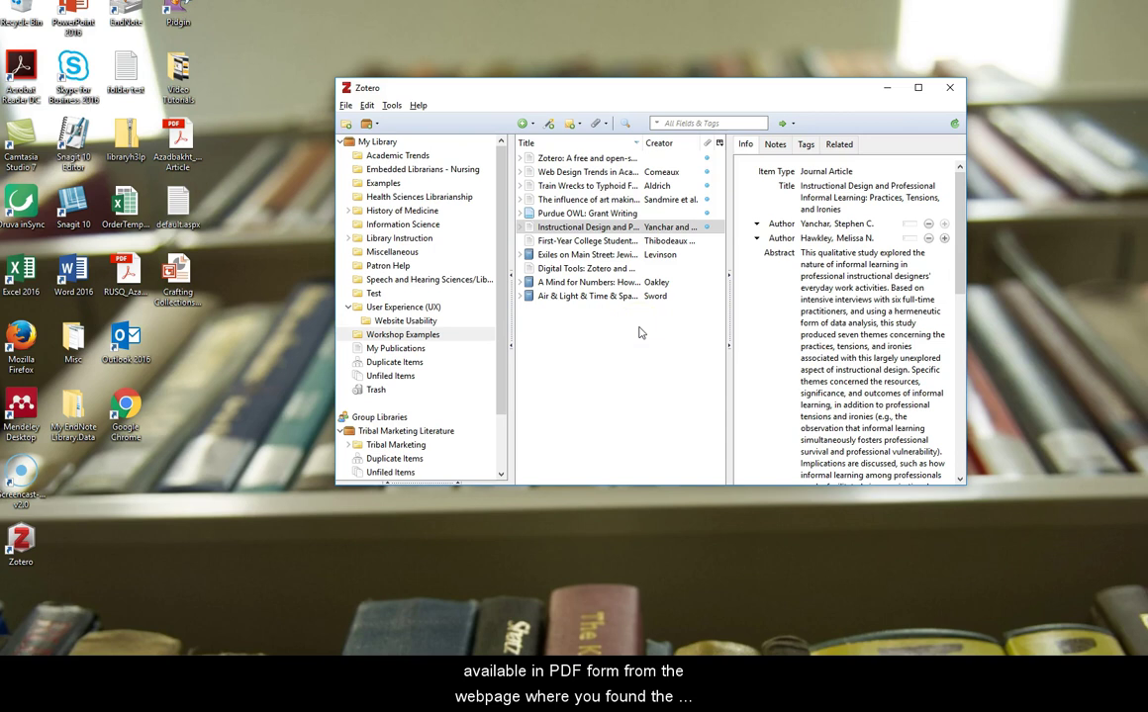
- Open the Instructional Design article's 12-page PDF, then bring up its View Online option
right_click(629, 229)
click(663, 237)
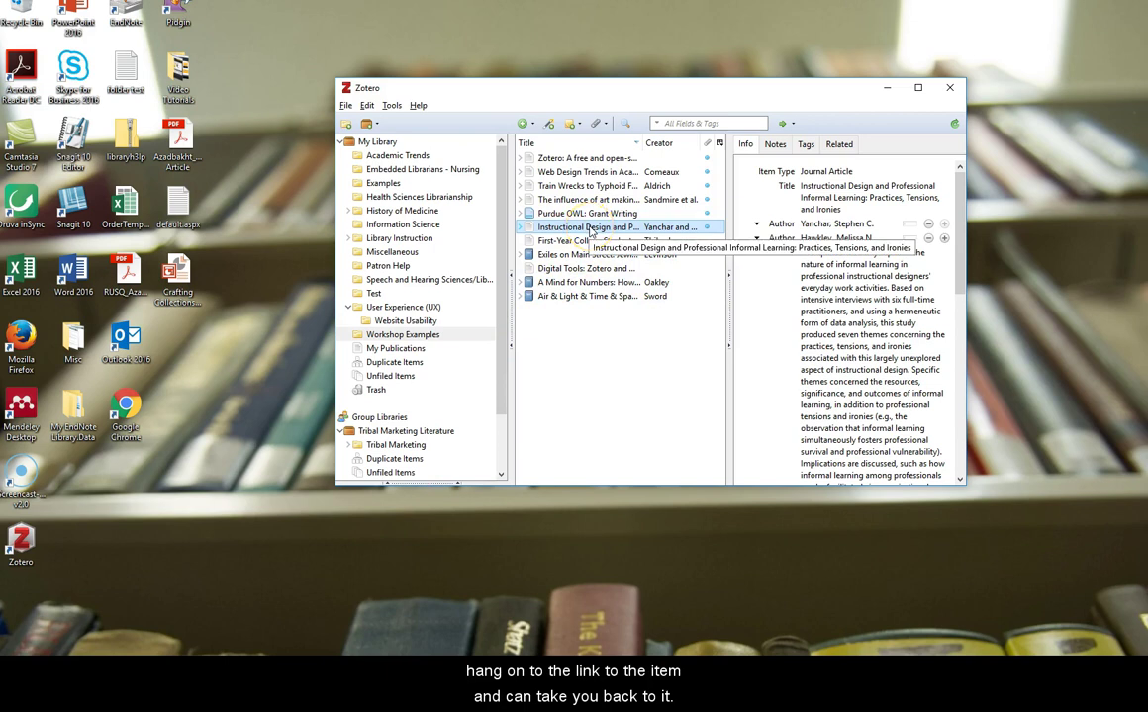
right_click(591, 230)
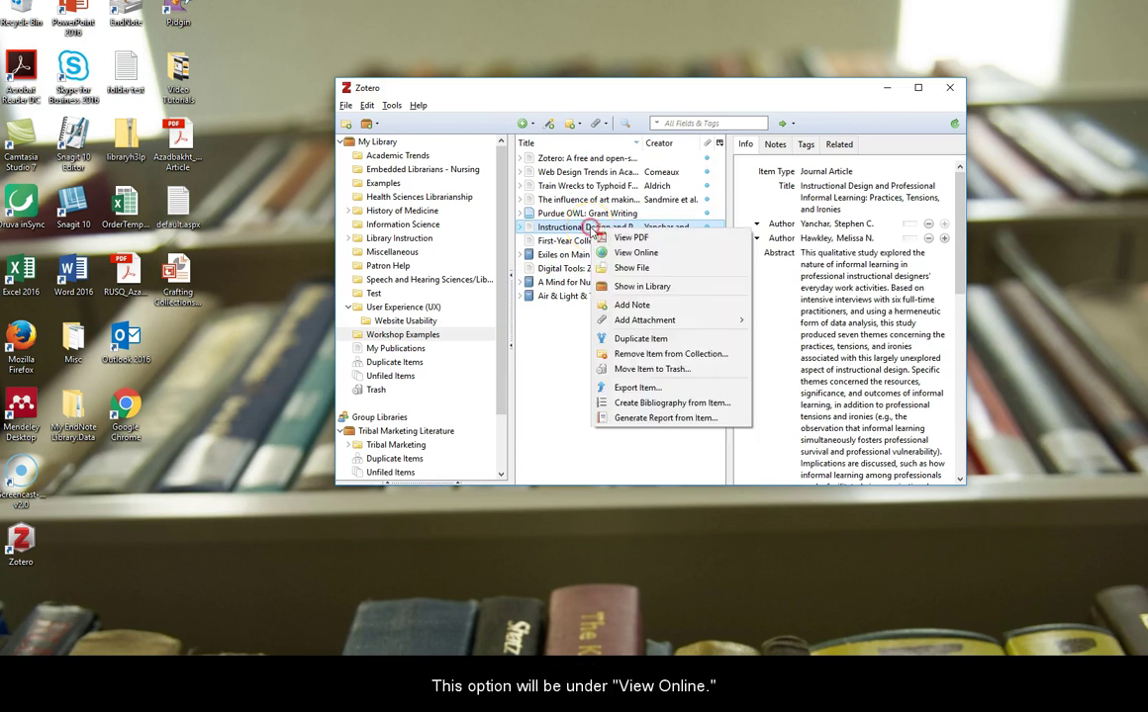